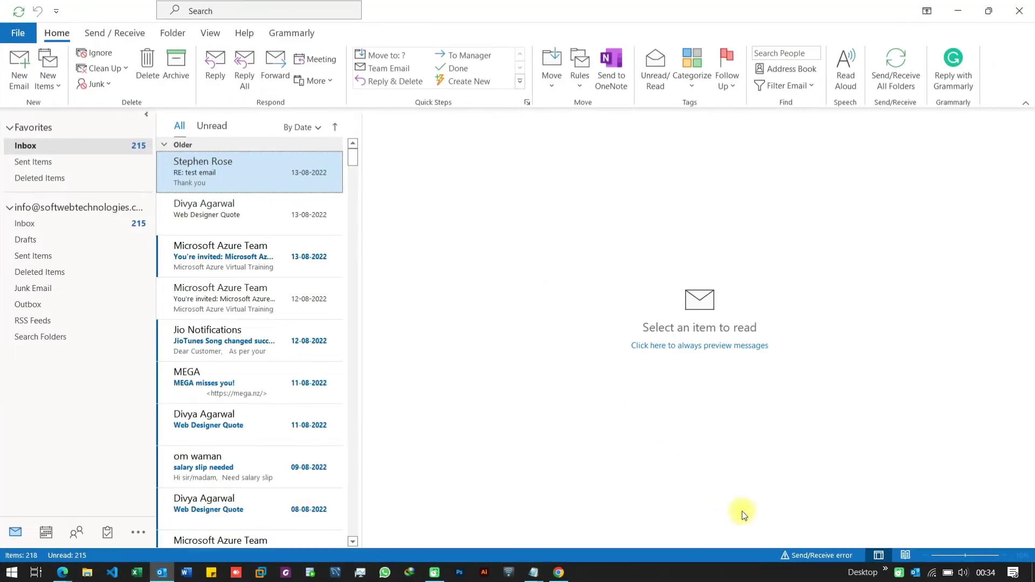
- Show the Send/Receive error details with the authentication failure (0x800CCC92)
left_click(809, 556)
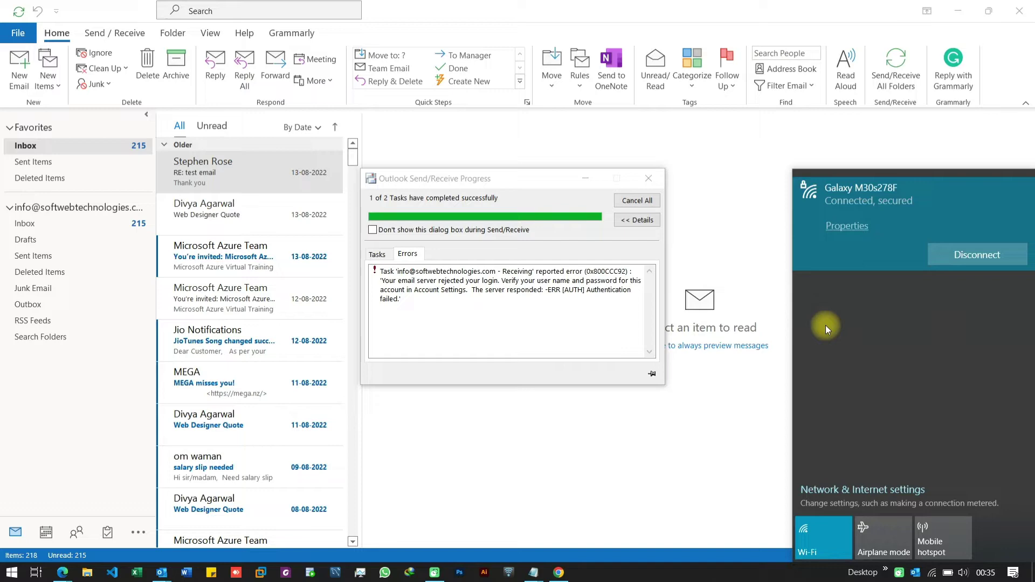
left_click(559, 572)
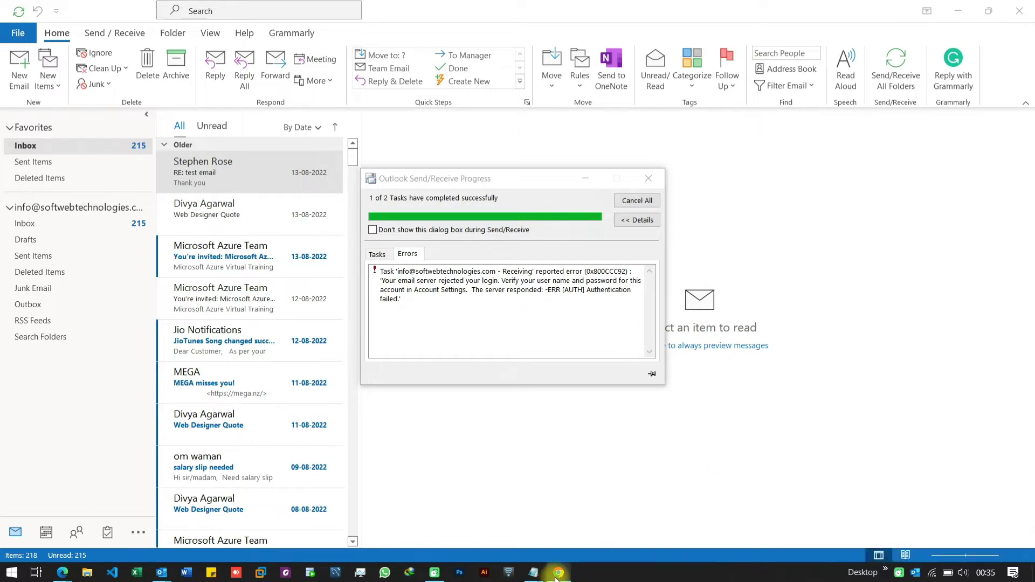
scroll(291, 162, "up", 10)
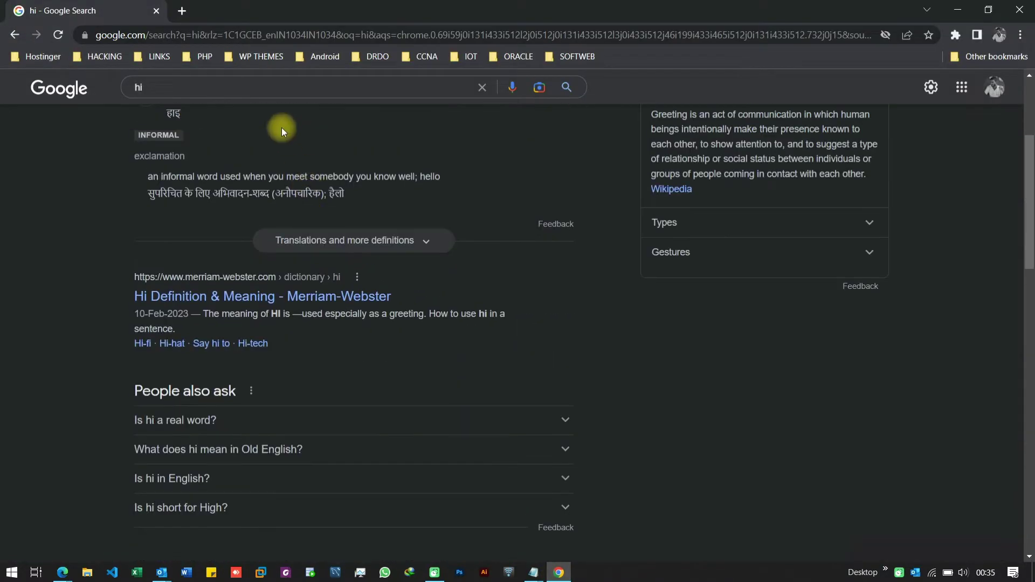
left_click(273, 82)
key("Return")
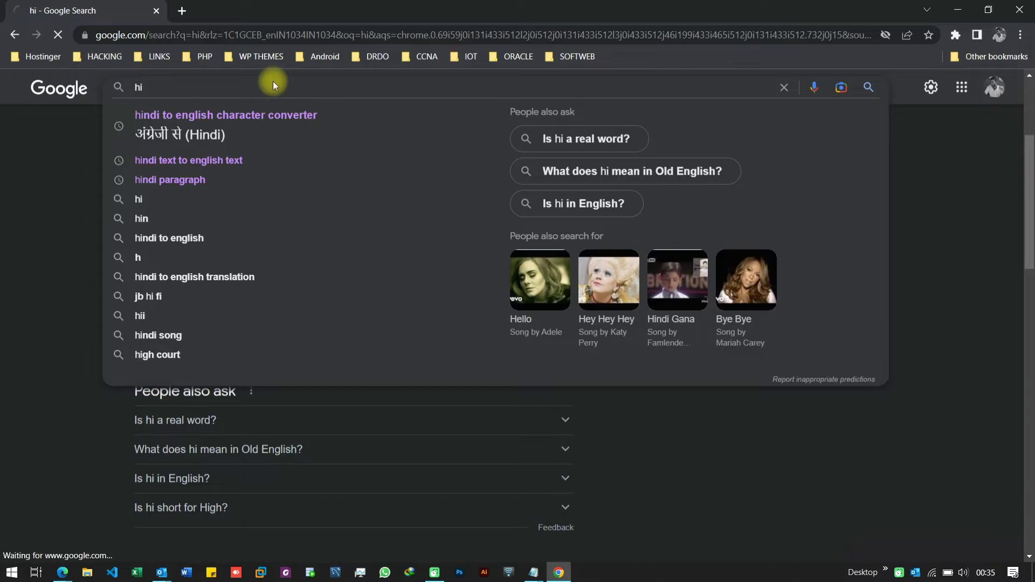
scroll(309, 246, "down", 4)
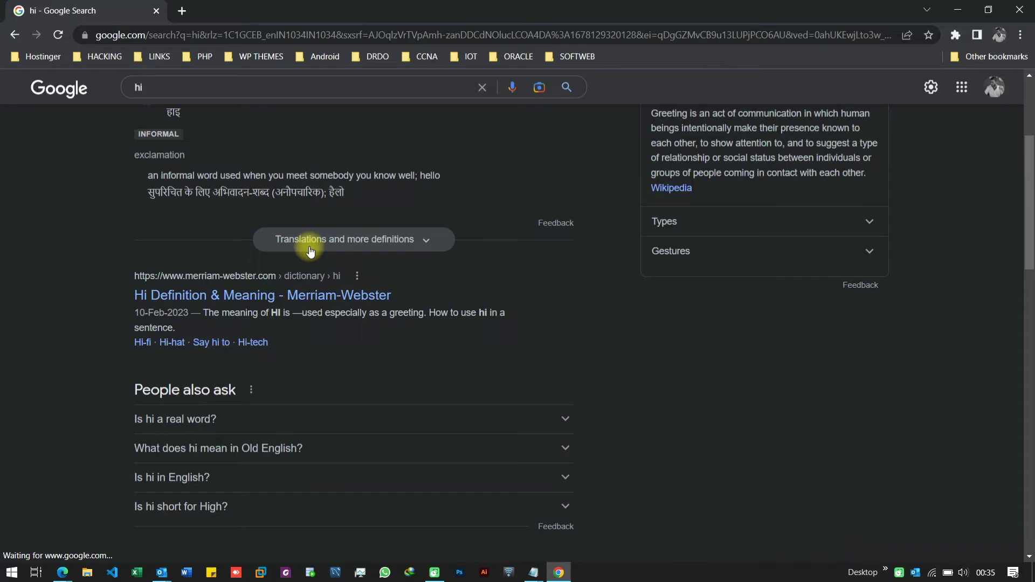
scroll(310, 251, "down", 6)
scroll(310, 249, "down", 5)
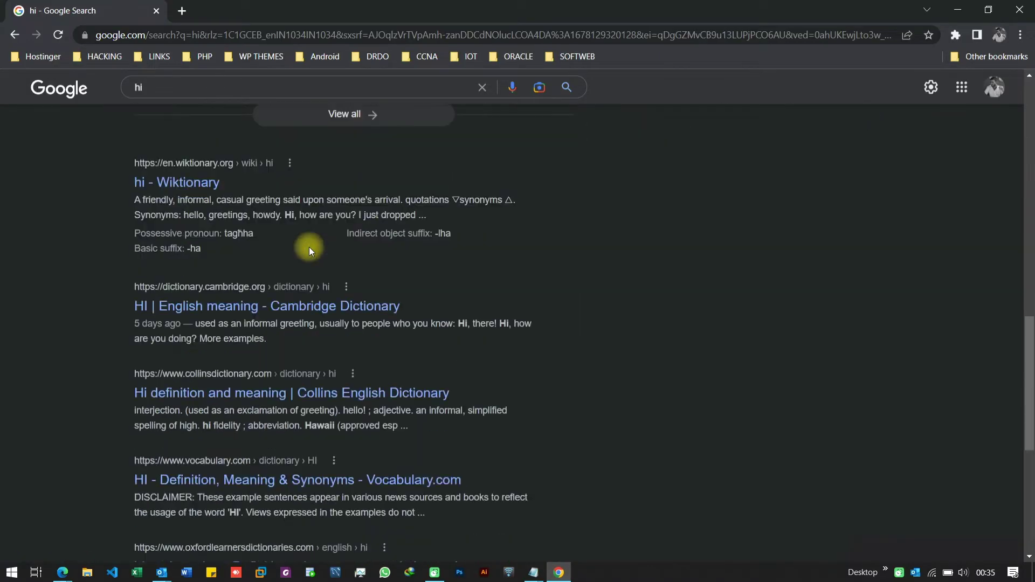
scroll(309, 248, "down", 4)
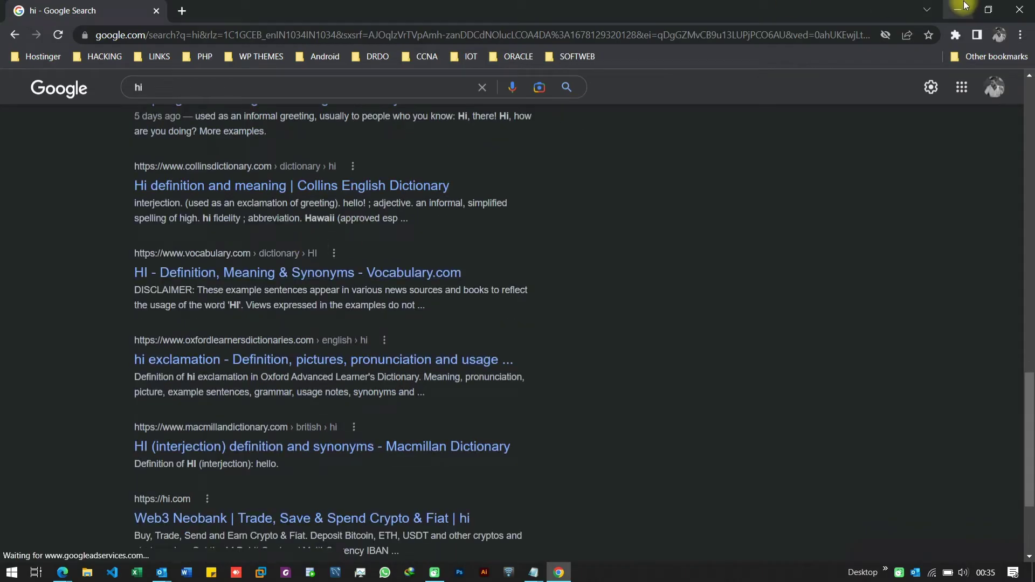
left_click(961, 7)
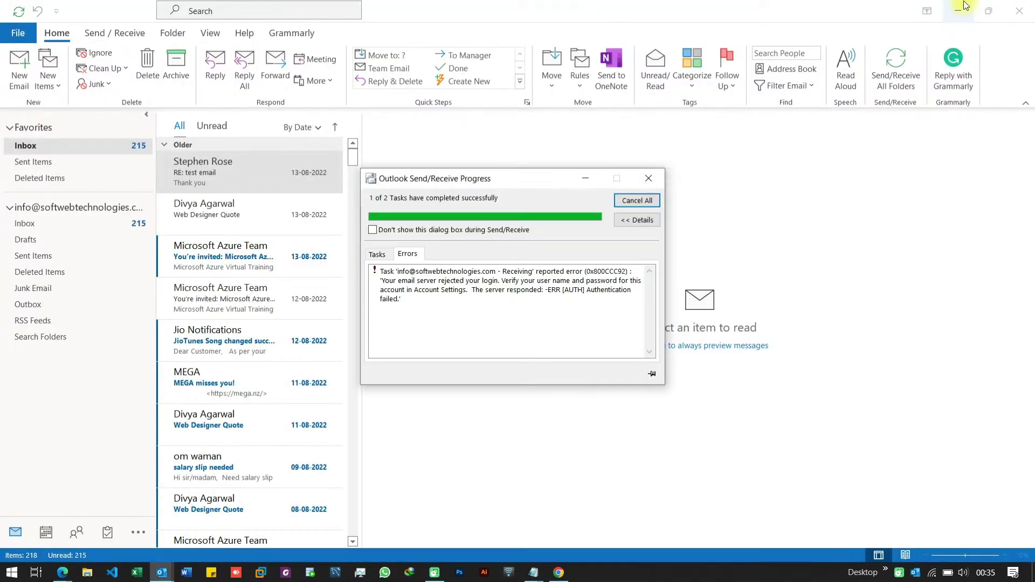
- Close the error window and Outlook, then relaunch Outlook with the oputlook profile
left_click(652, 177)
left_click(1019, 11)
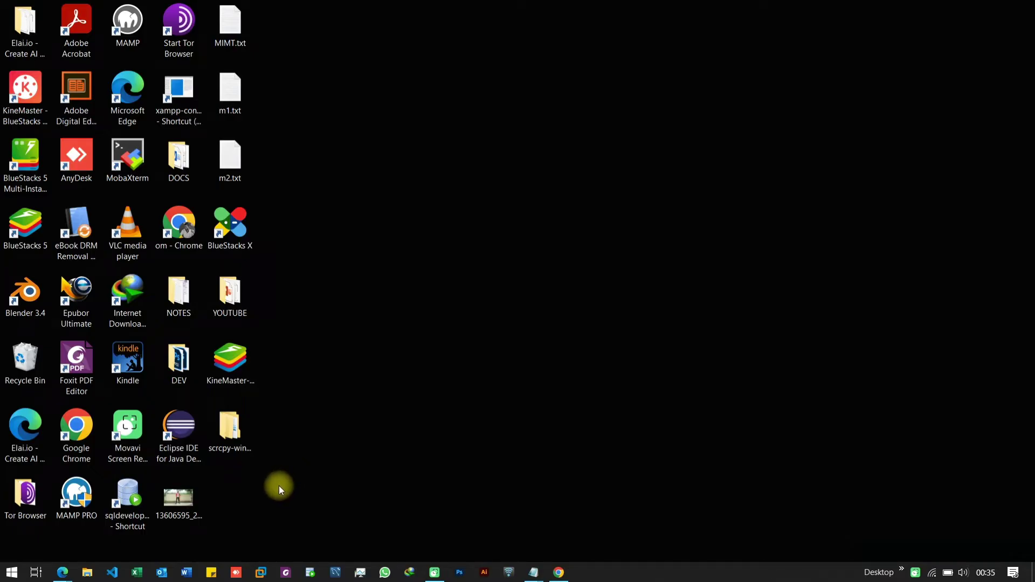
left_click(162, 574)
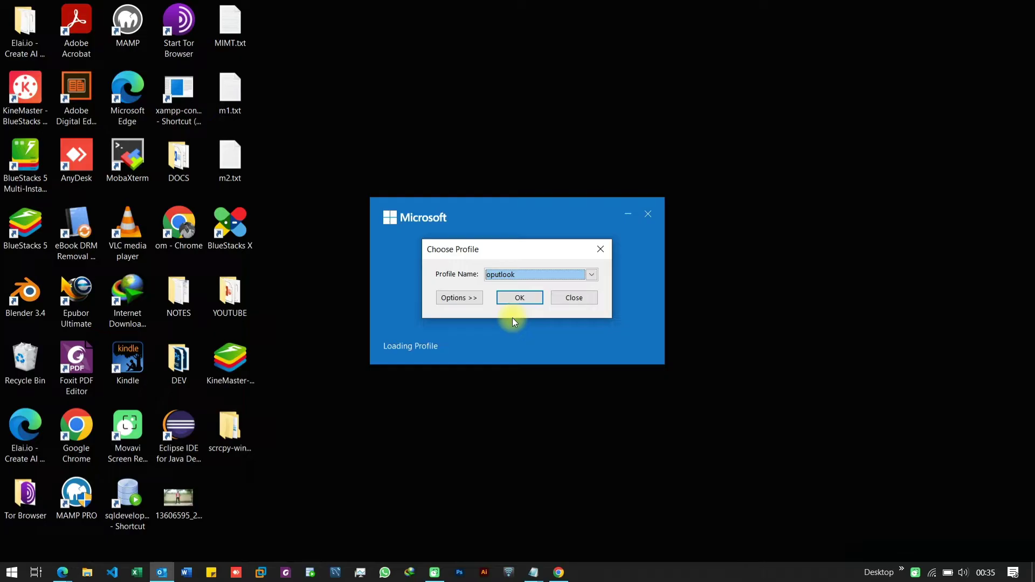
left_click(521, 298)
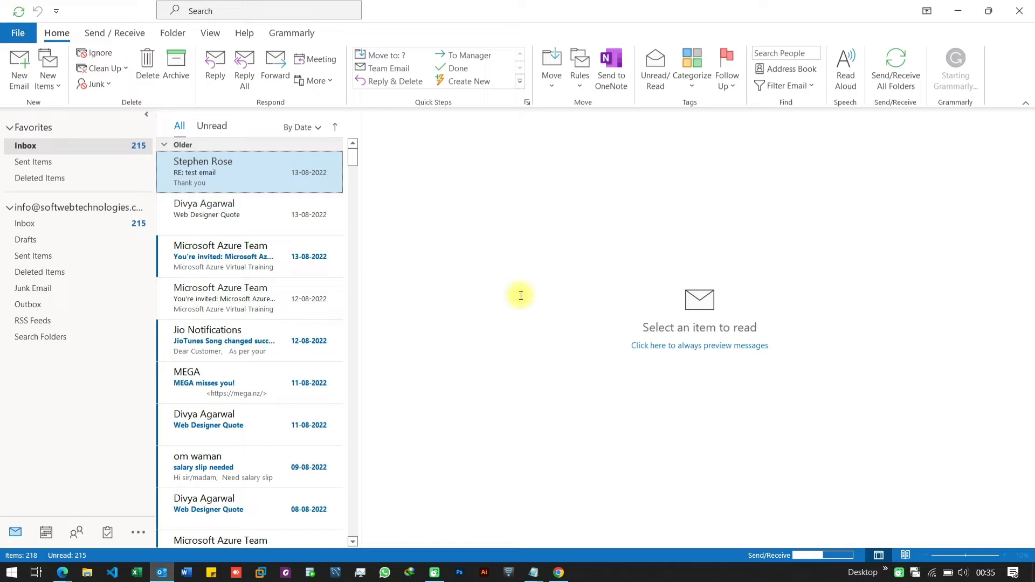
- Dismiss the password prompt and open Mail (Microsoft Outlook) setup for oputlook from Control Panel
left_click(539, 335)
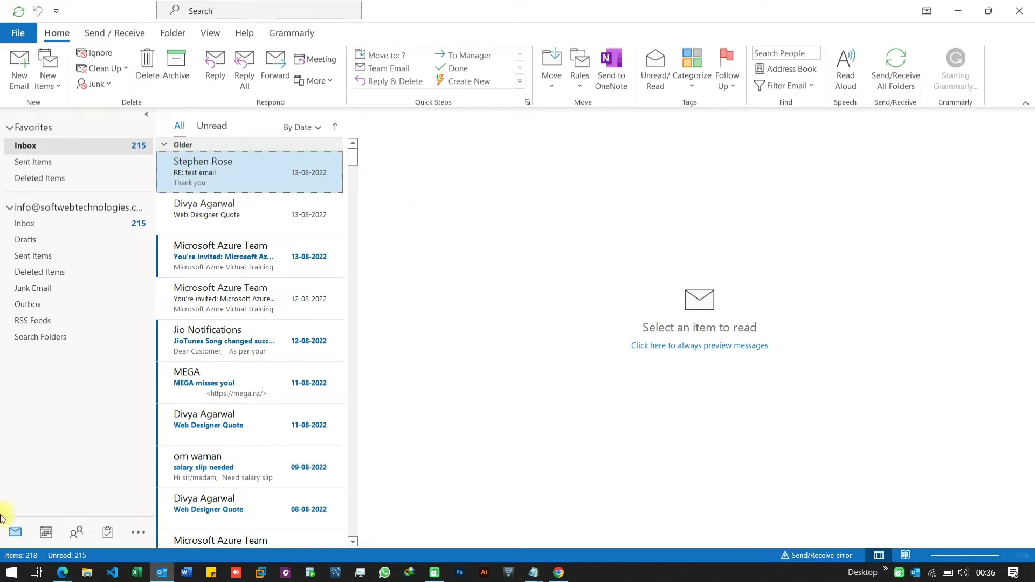
key("super")
type("cont")
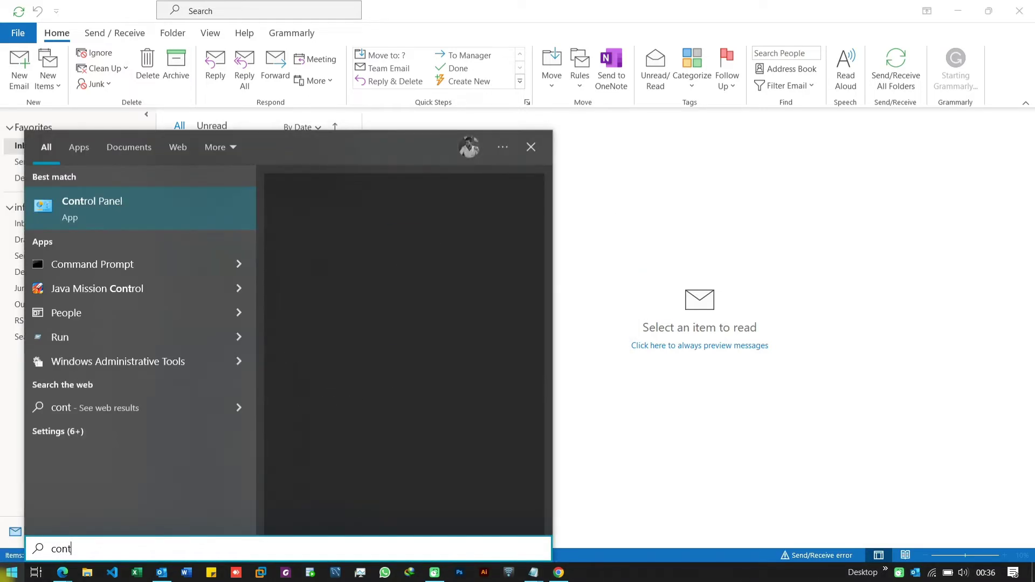
key("Return")
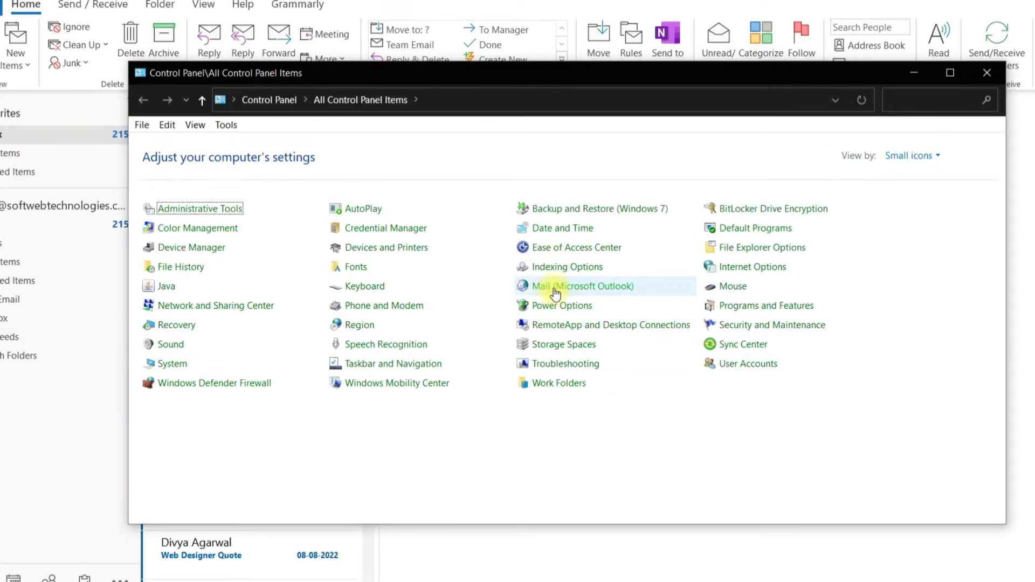
left_click(513, 278)
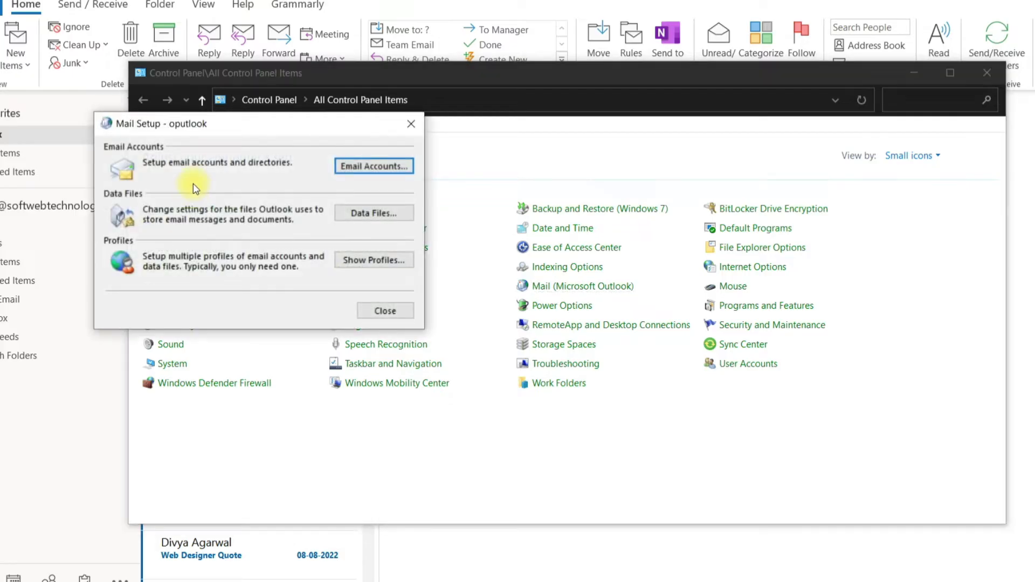
- Open Change Account for the POP3 account using imap.hostinger.com and smtp.hostinger.com
left_click(380, 165)
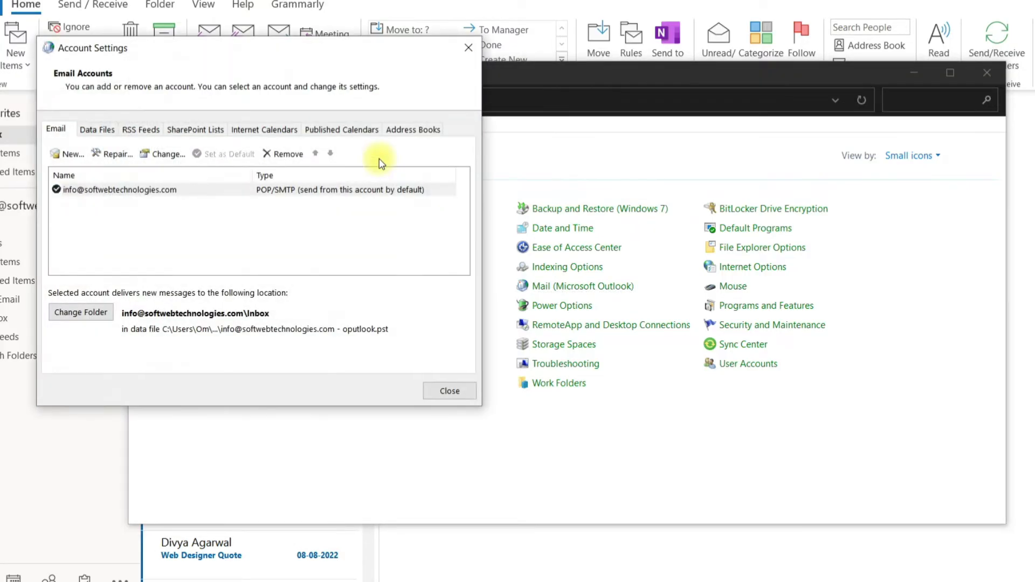
left_click(118, 192)
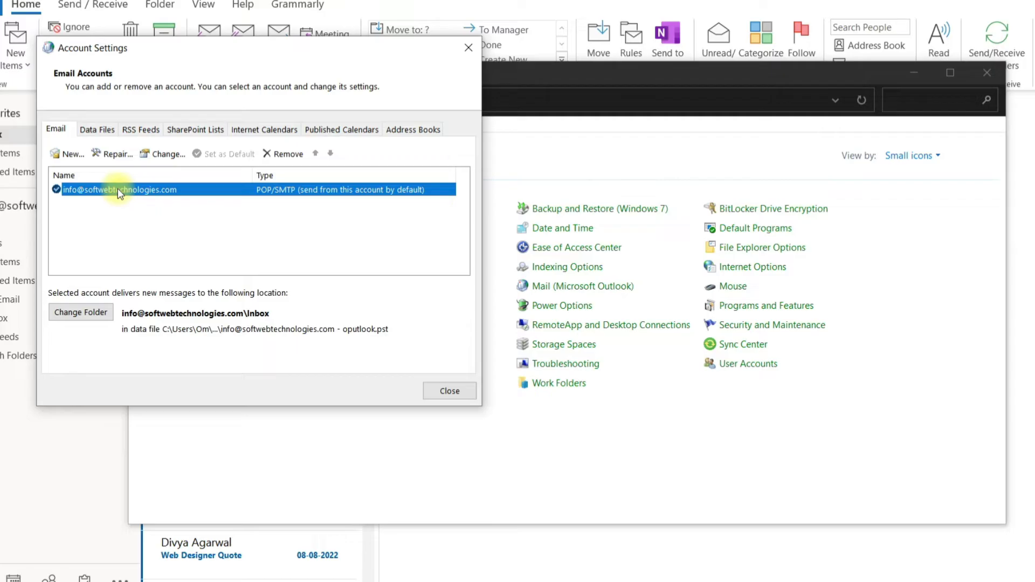
left_click(170, 153)
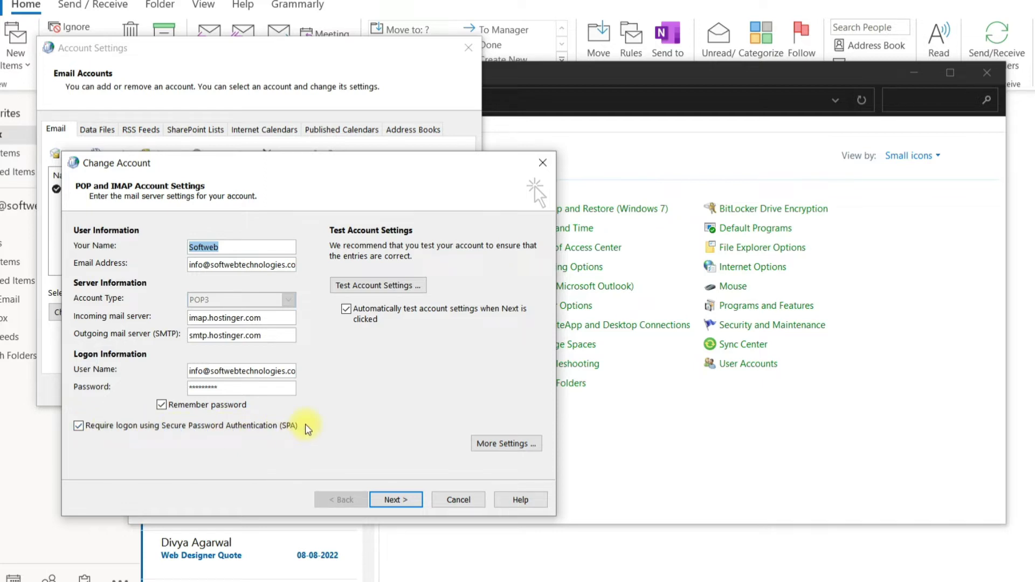
- Verify ports 995 incoming and 465 outgoing with SSL/TLS in More Settings, then accept
left_click(507, 452)
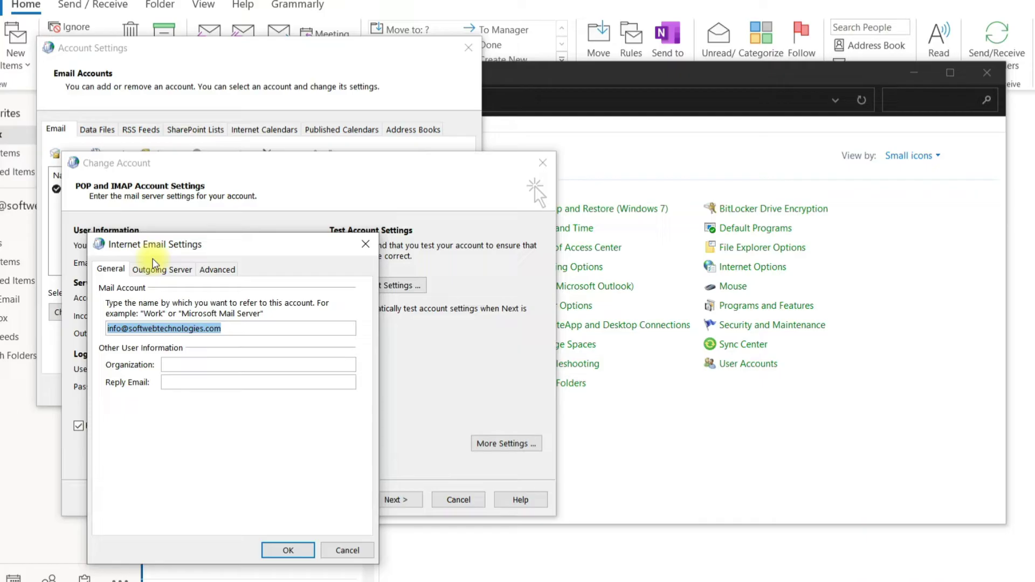
left_click(159, 271)
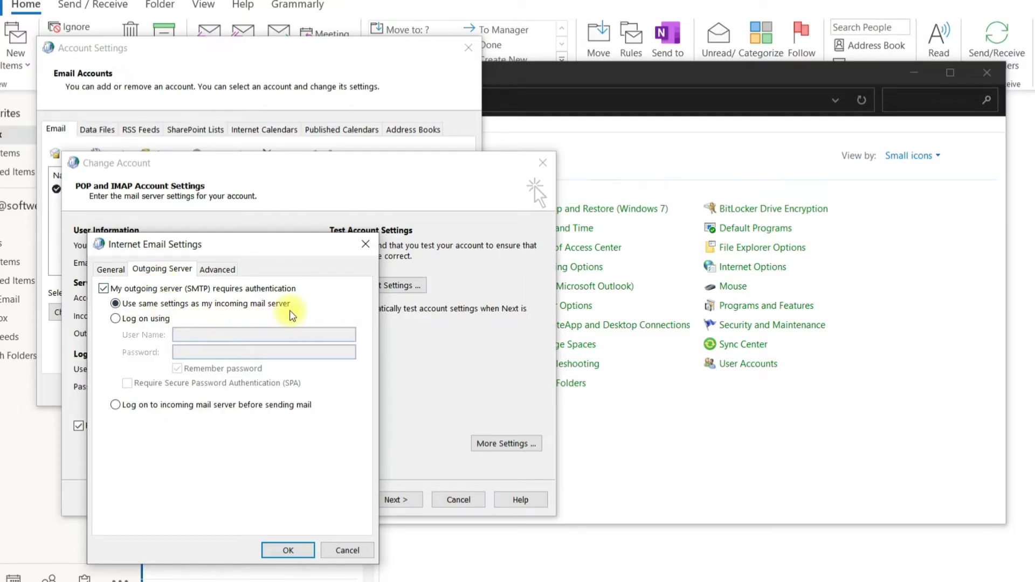
left_click(226, 272)
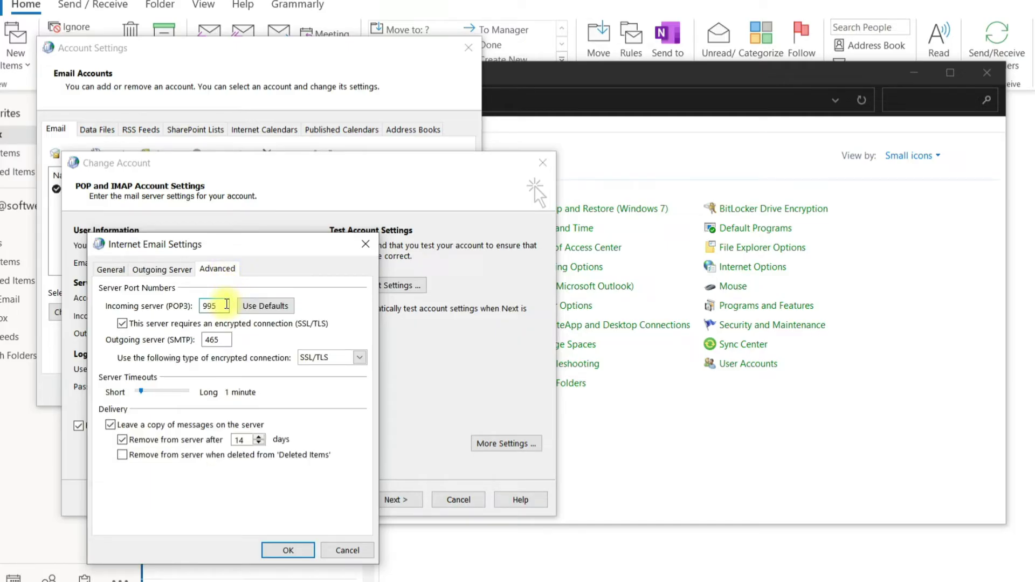
left_click(227, 305)
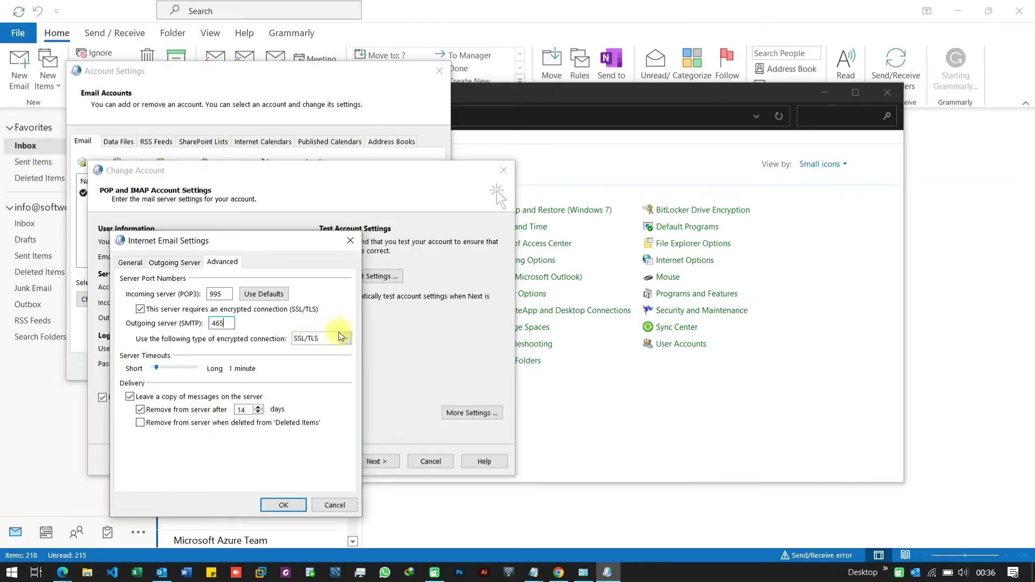
left_click(359, 357)
left_click(345, 338)
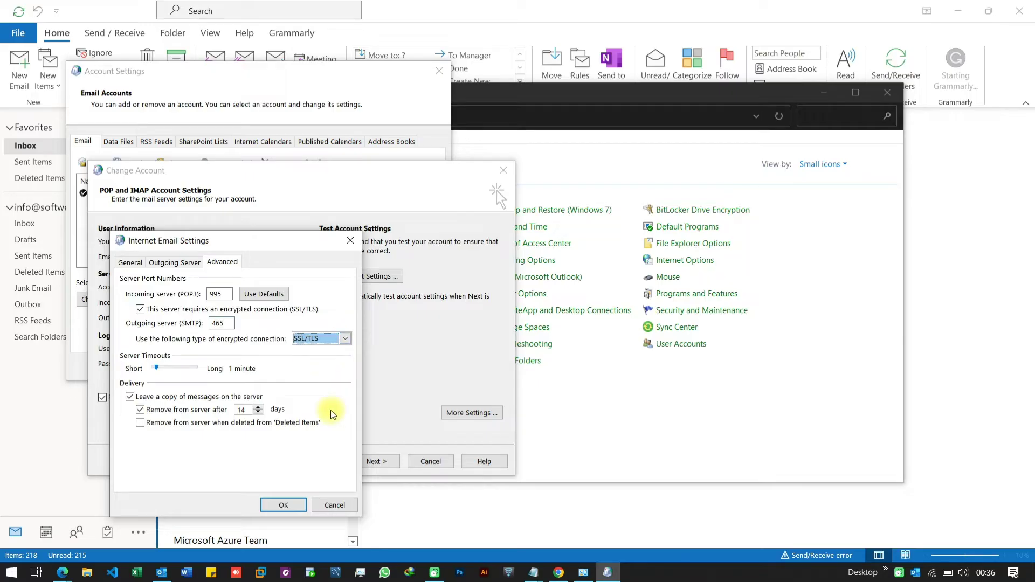
left_click(301, 506)
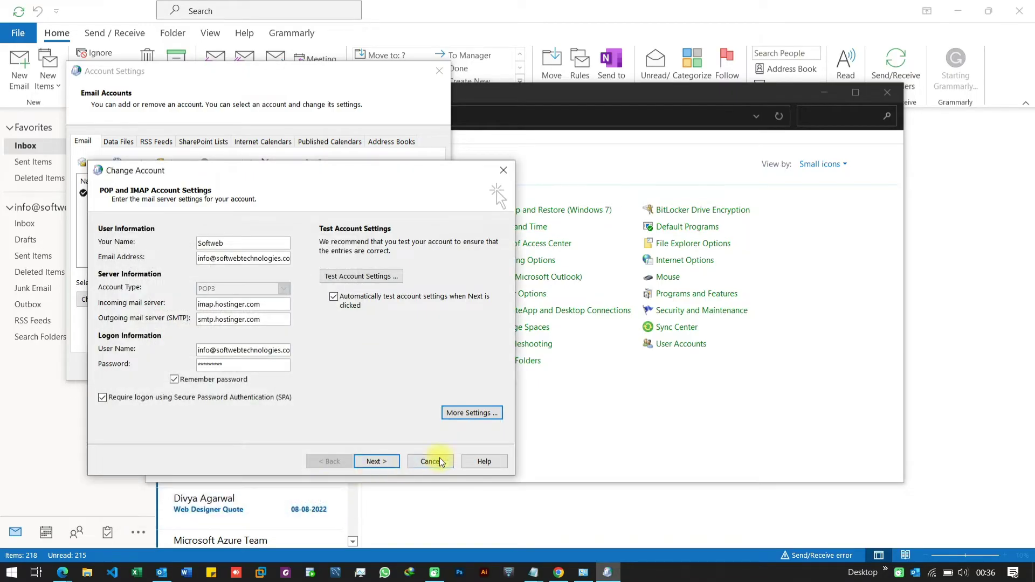
- Cancel Change Account and close Account Settings, returning to Mail Setup
left_click(439, 459)
left_click(437, 69)
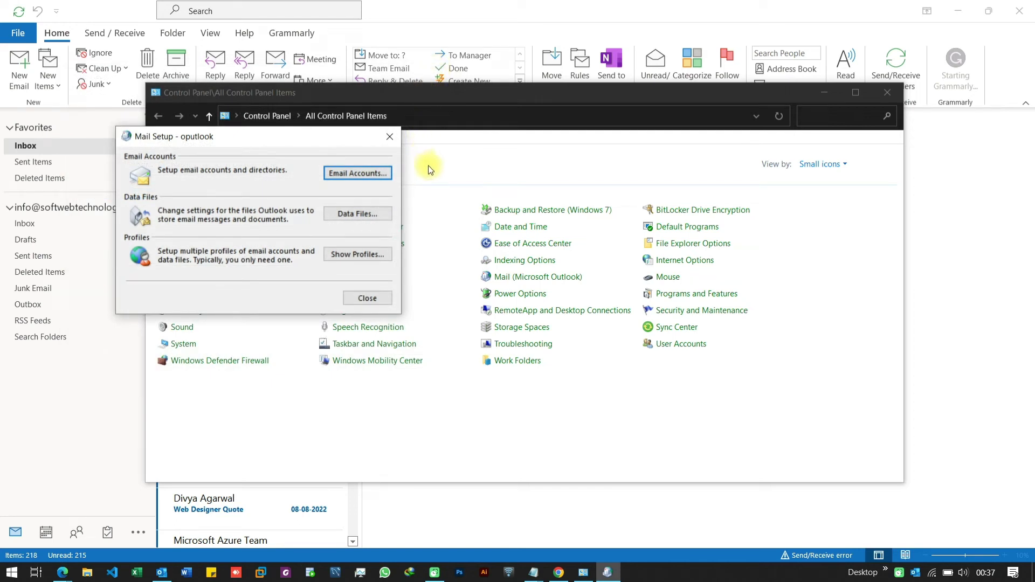
- Minimize Outlook and run scanpst.exe from the Office16 folder via the Run dialog
left_click(390, 136)
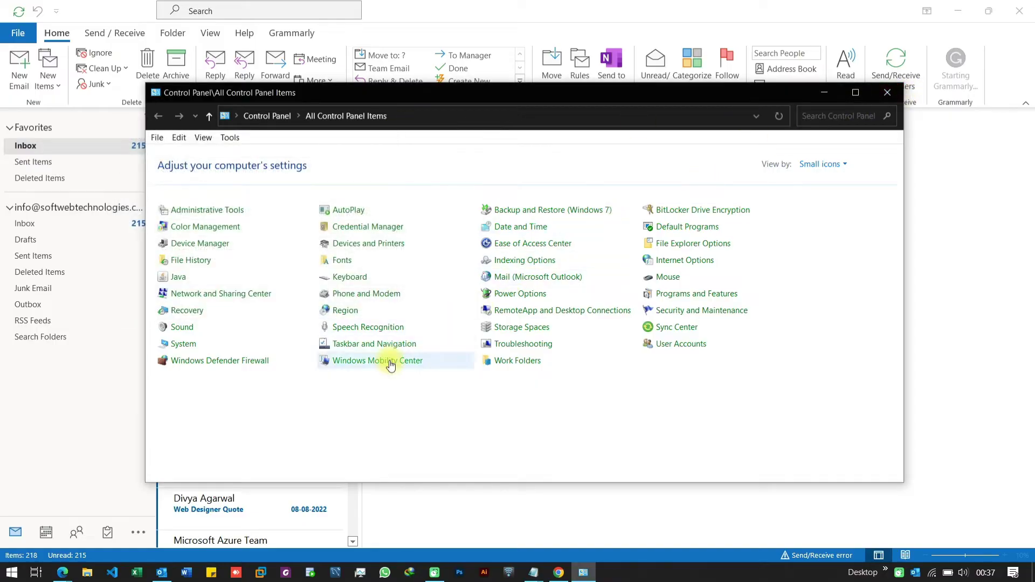
left_click(957, 11)
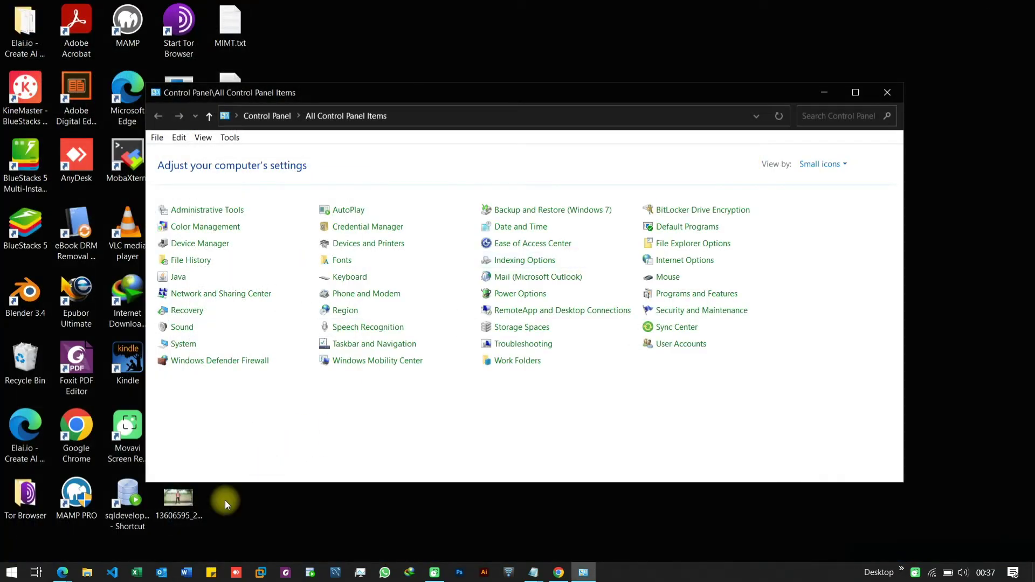
key("super+r")
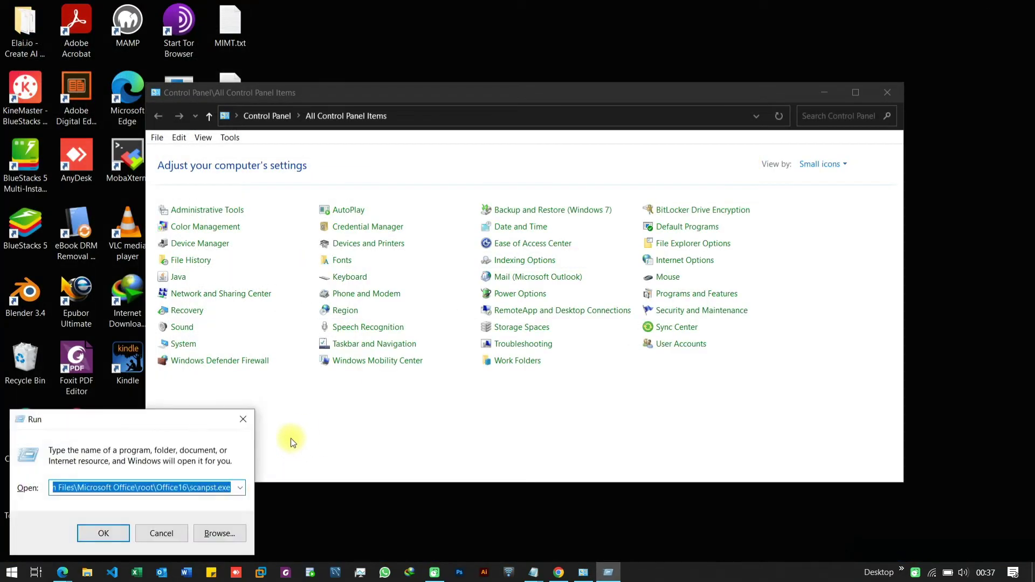
left_click(220, 488)
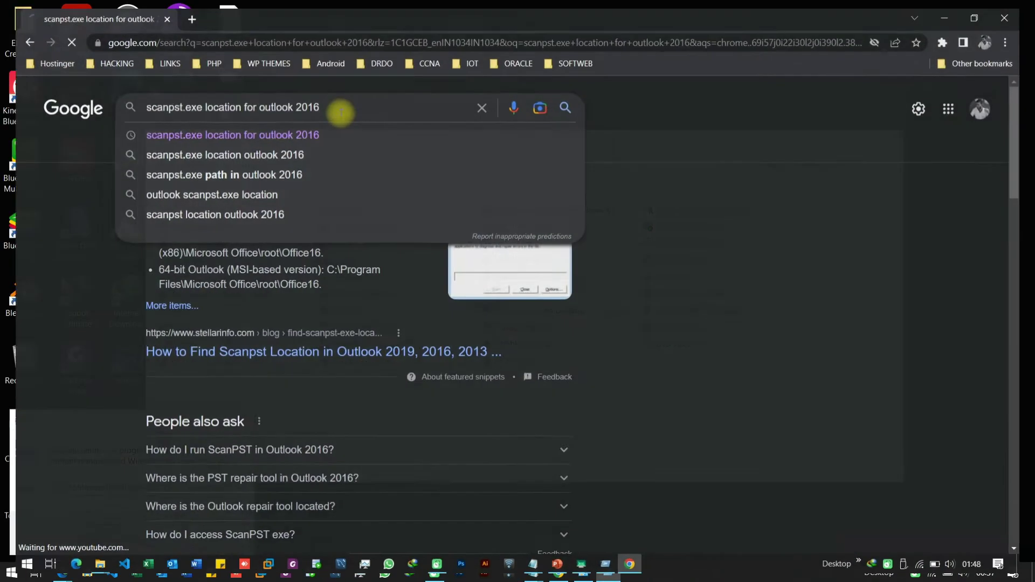
key("Return")
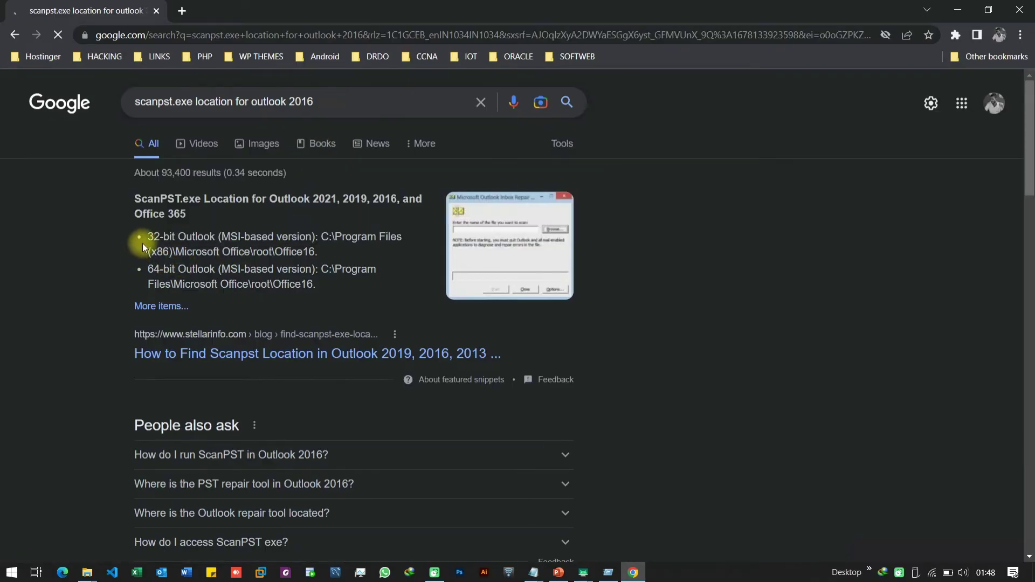
left_click_drag(147, 236, 336, 287)
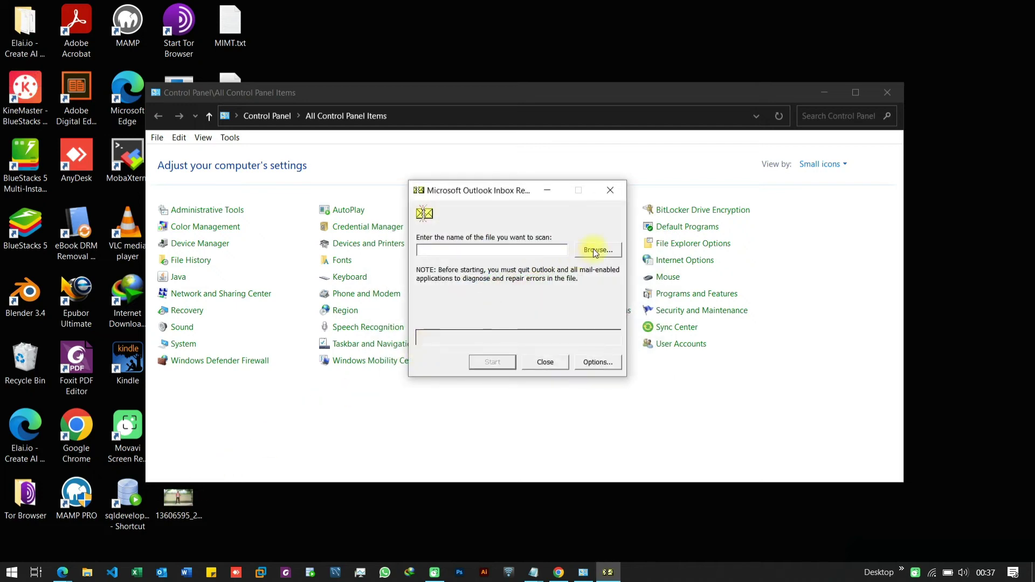
- Scan oputlook.pst in the Inbox Repair Tool and repair it, keeping a backup
left_click(593, 249)
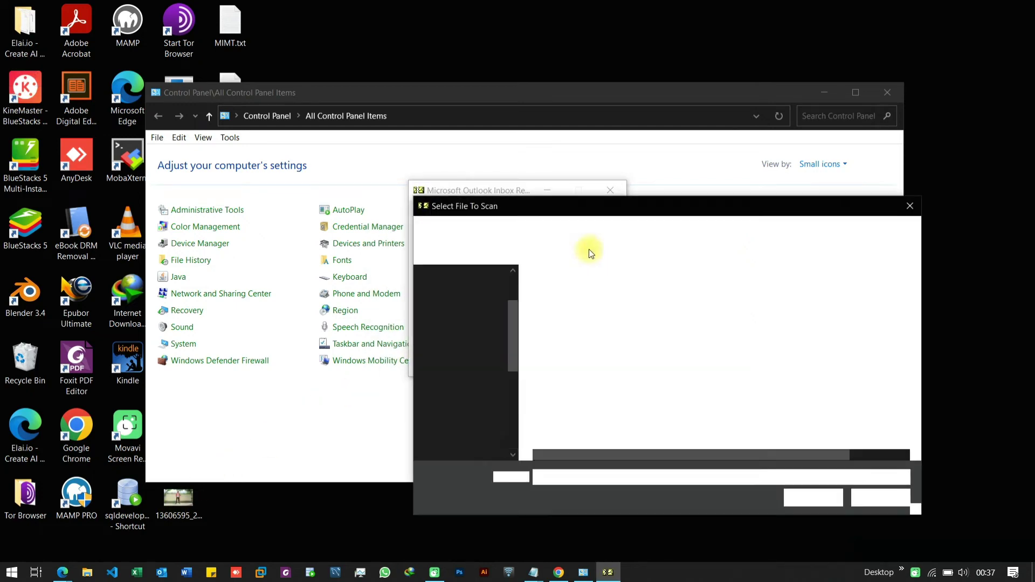
double_click(597, 299)
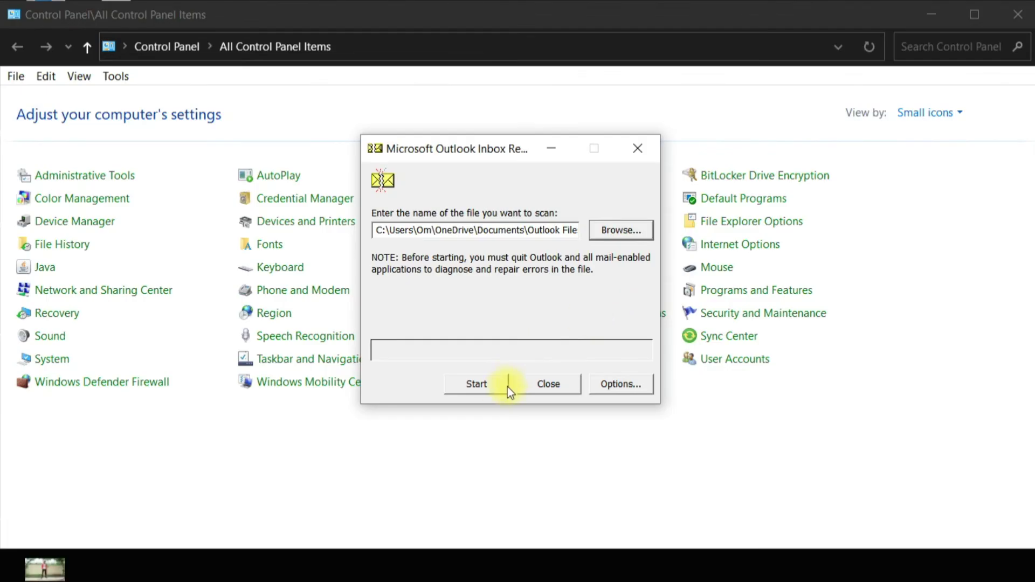
left_click(483, 390)
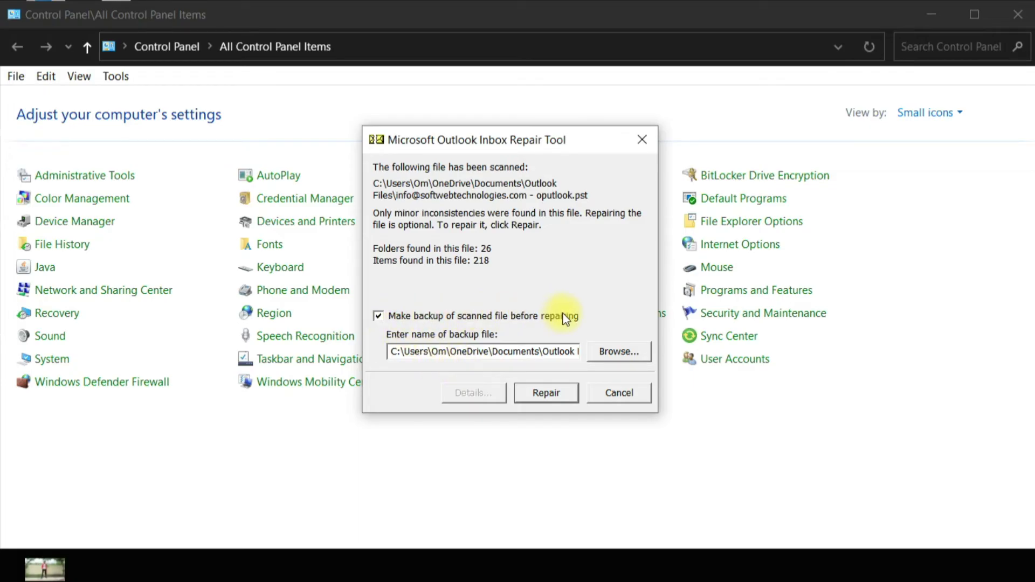
left_click(548, 393)
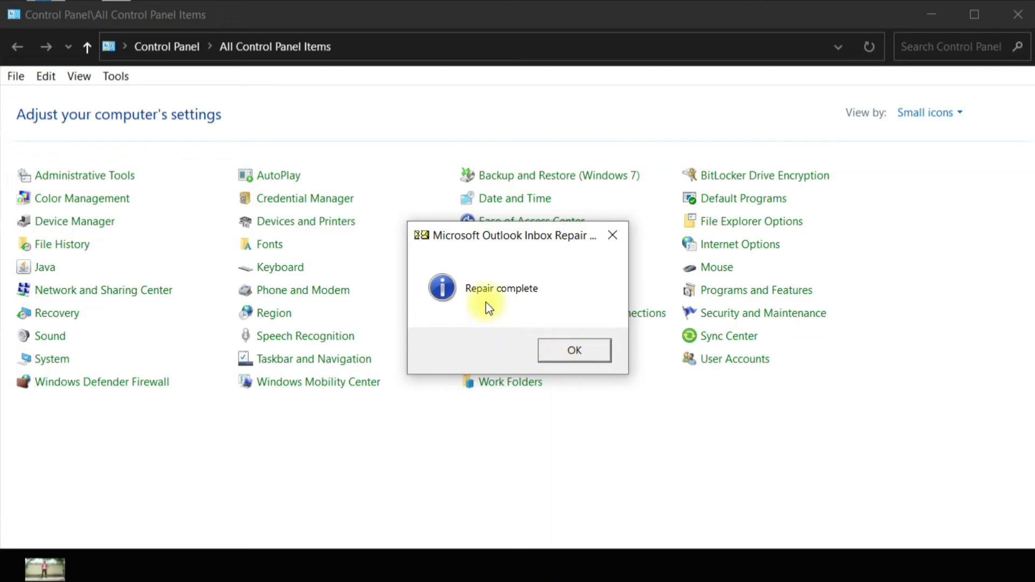
left_click(575, 351)
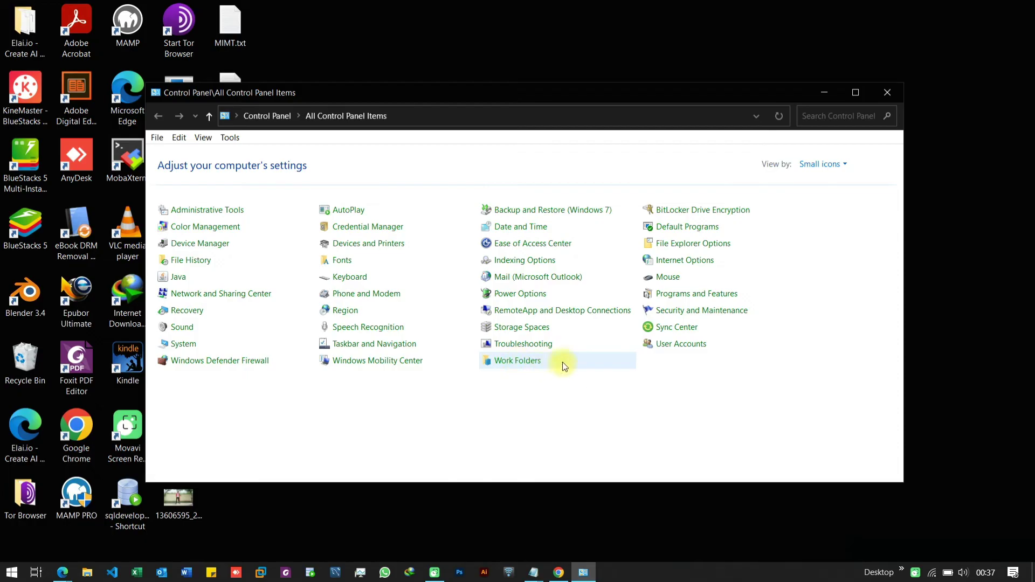
- Add a mail profile named 'new' with no email accounts, then close the Mail dialog
left_click(521, 277)
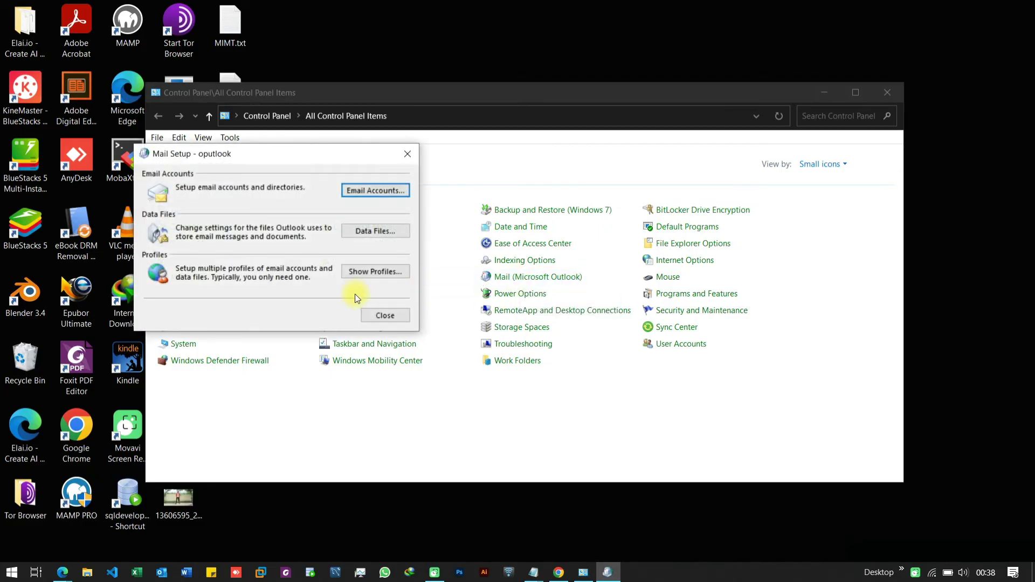
left_click(378, 272)
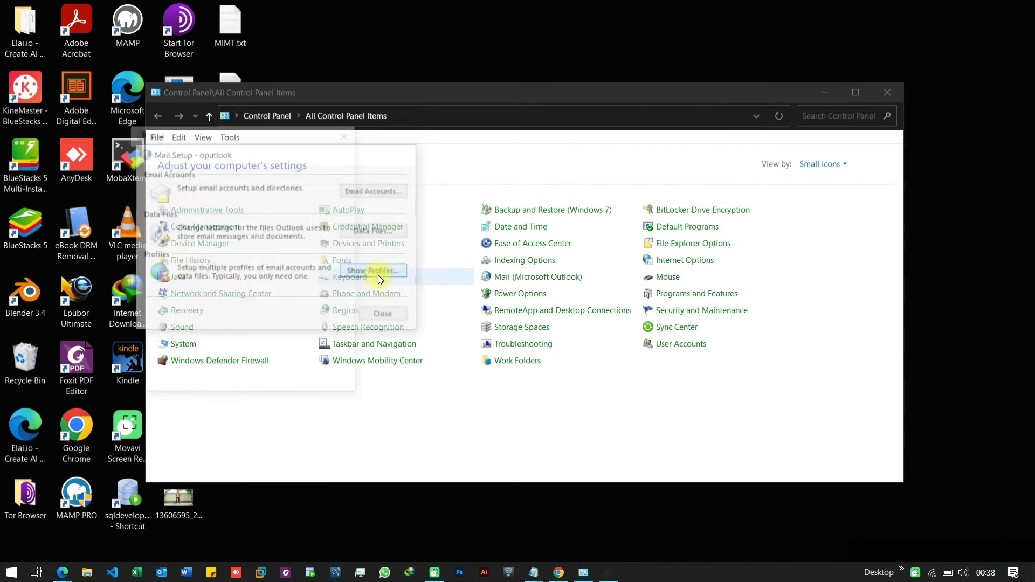
left_click(170, 286)
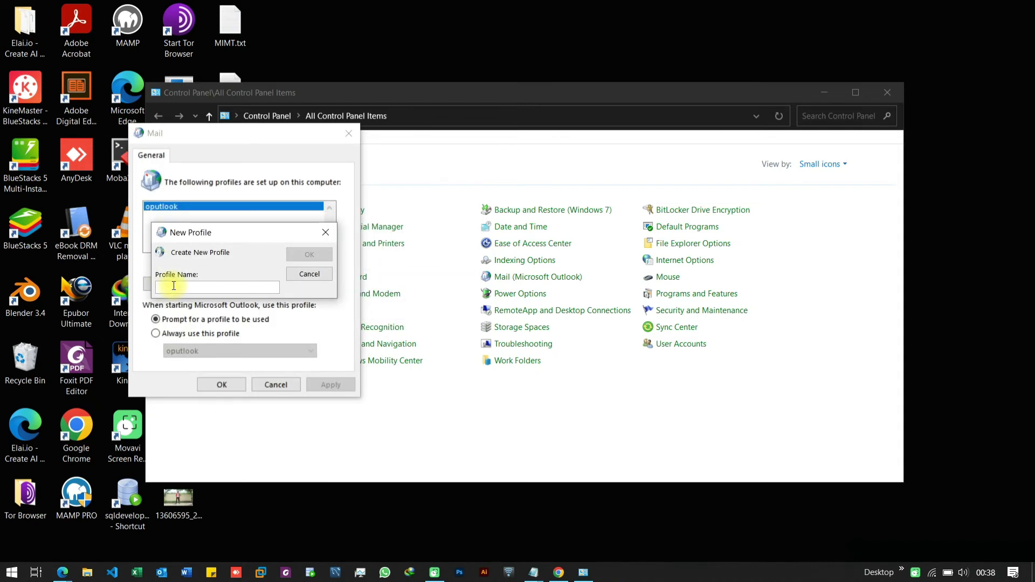
key("Escape")
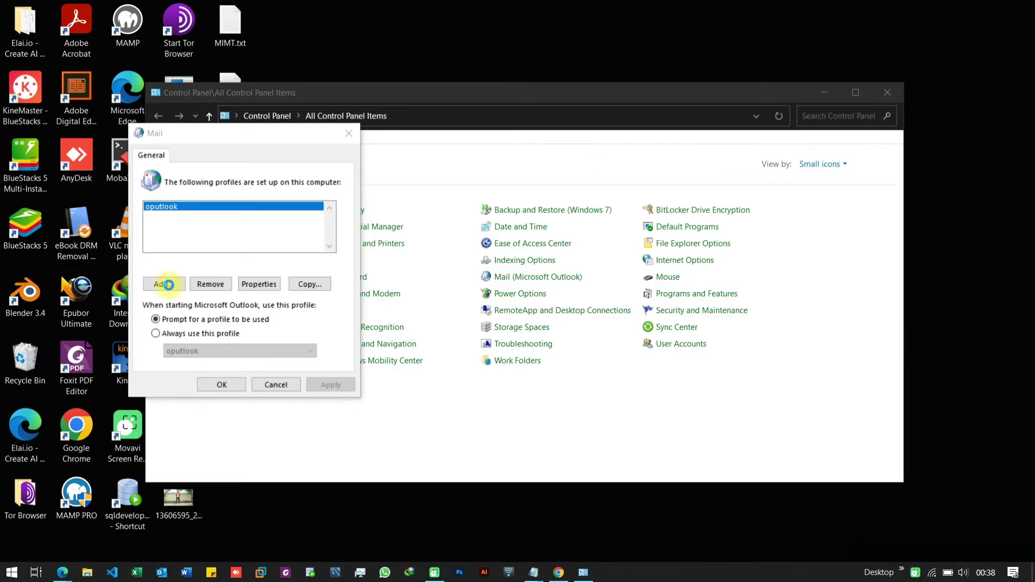
left_click(168, 285)
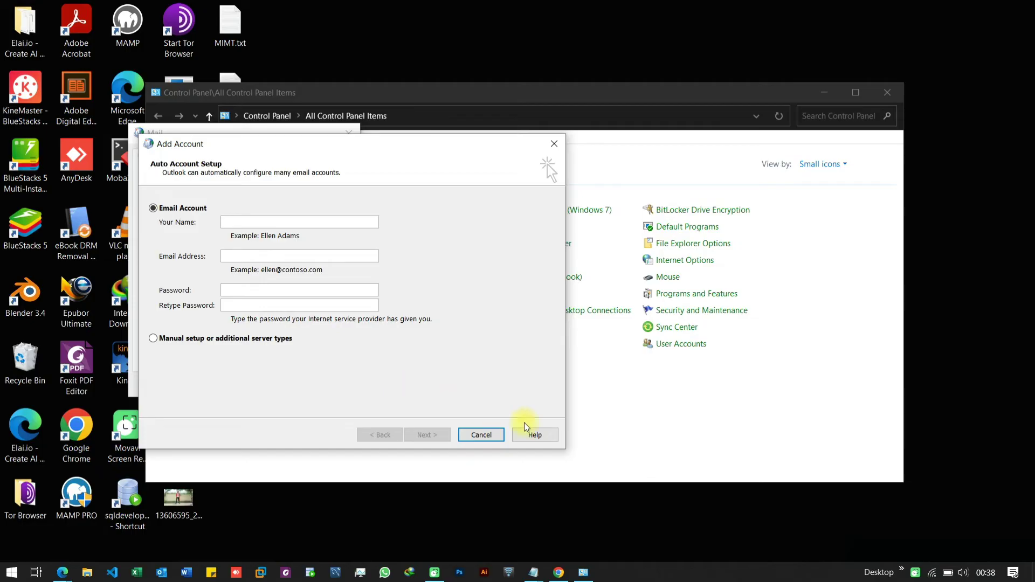
left_click(483, 440)
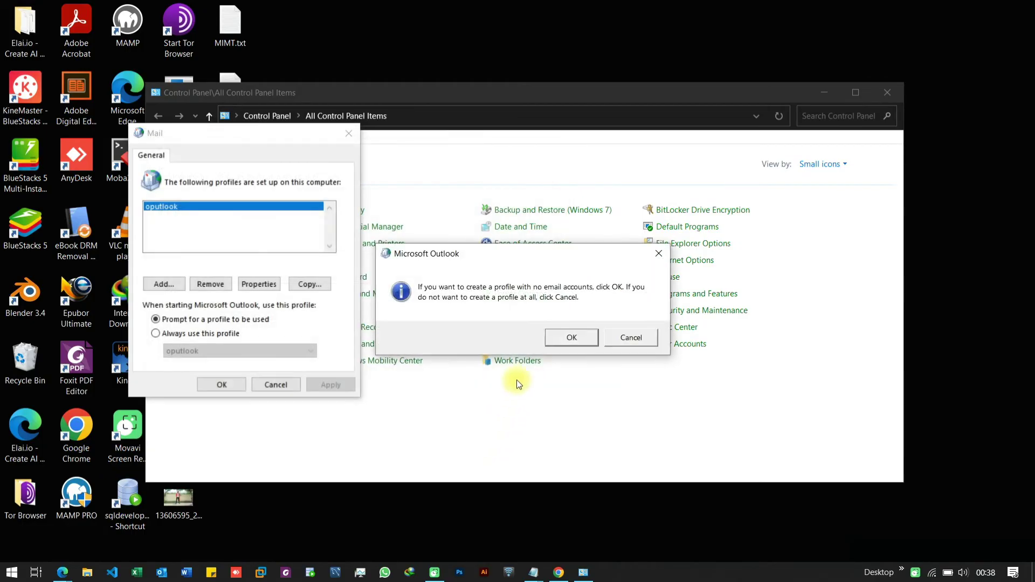
left_click(571, 338)
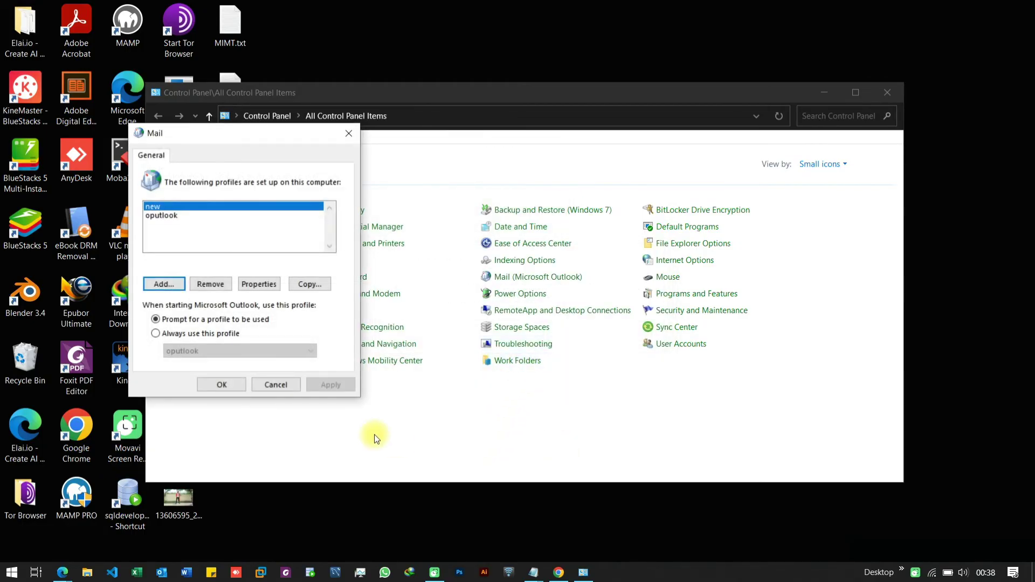
left_click(285, 383)
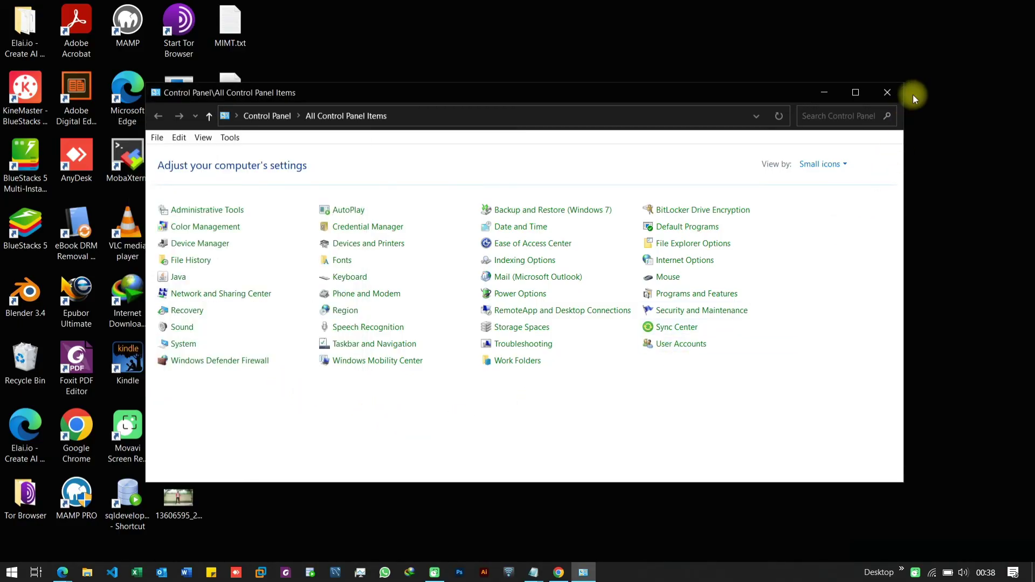
- Close Control Panel and relaunch Outlook on the oputlook profile
left_click(891, 95)
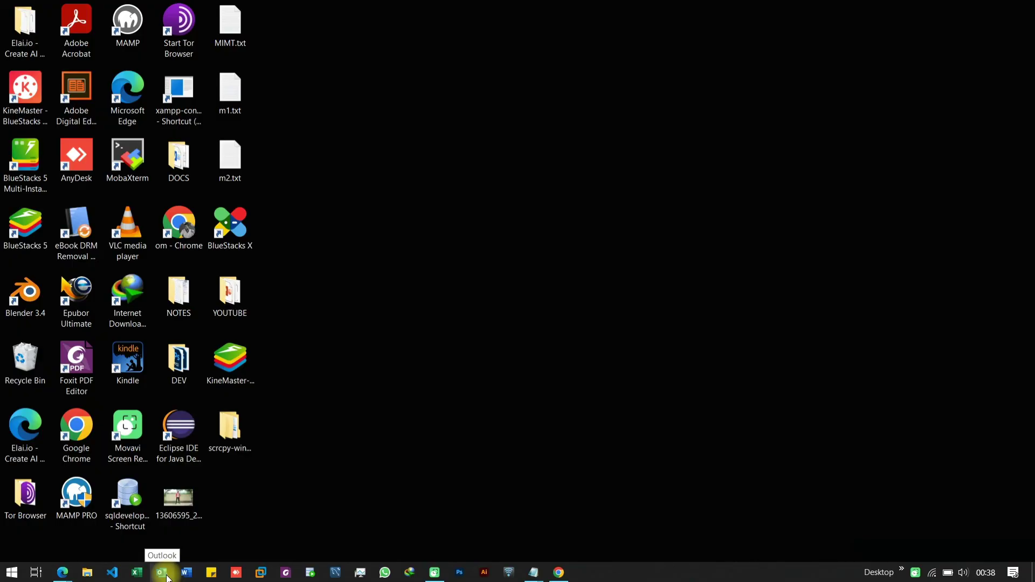
left_click(162, 574)
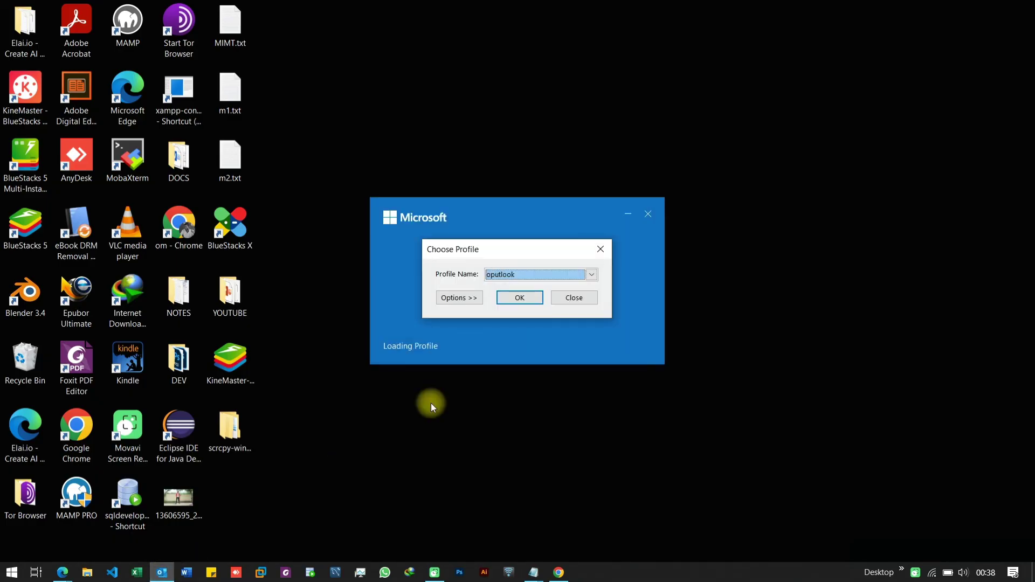
left_click(520, 296)
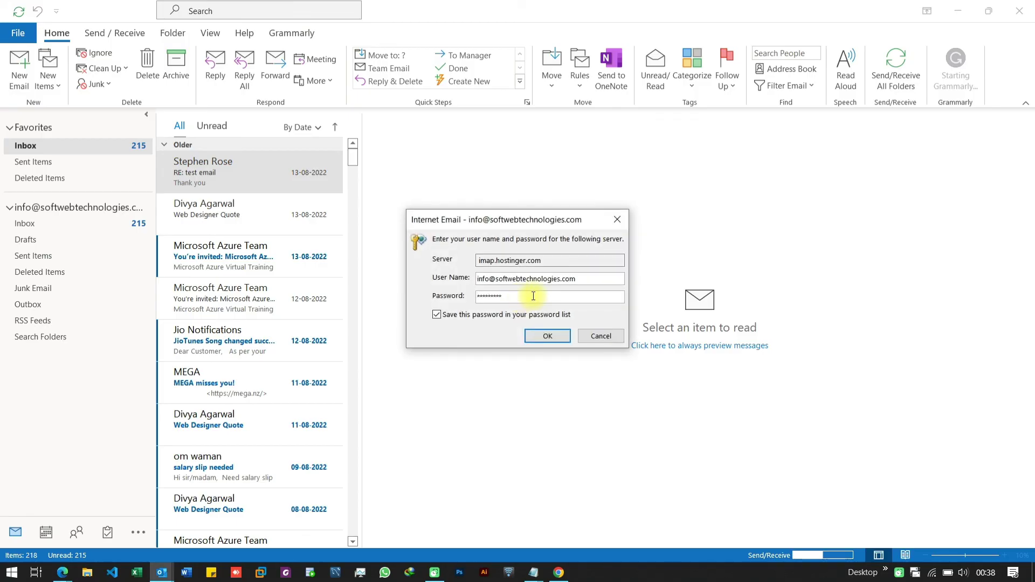
- Remove the stray last character from the mail server password, confirm it, and run Send/Receive All Folders
key("BackSpace")
left_click(547, 336)
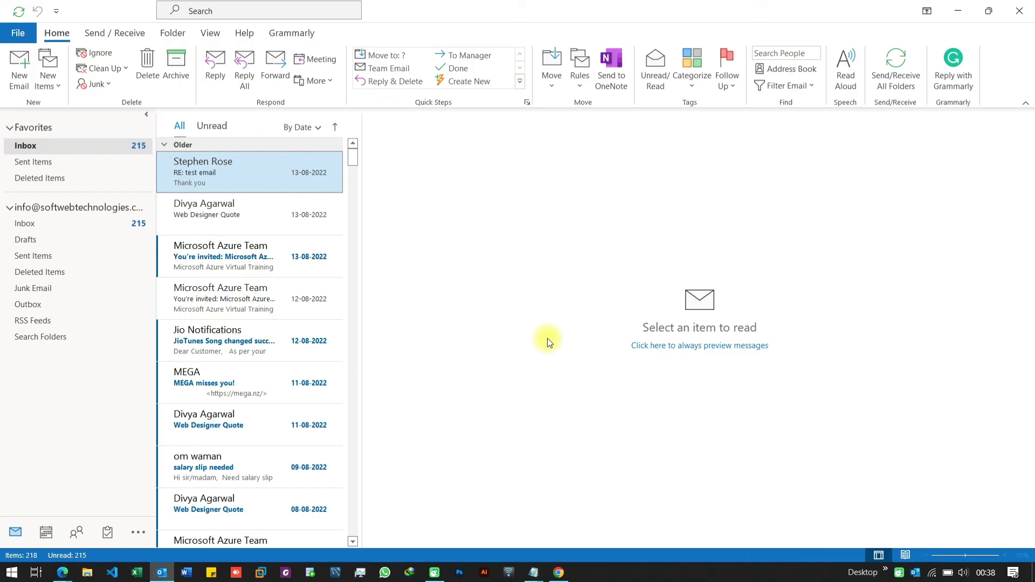
left_click(112, 32)
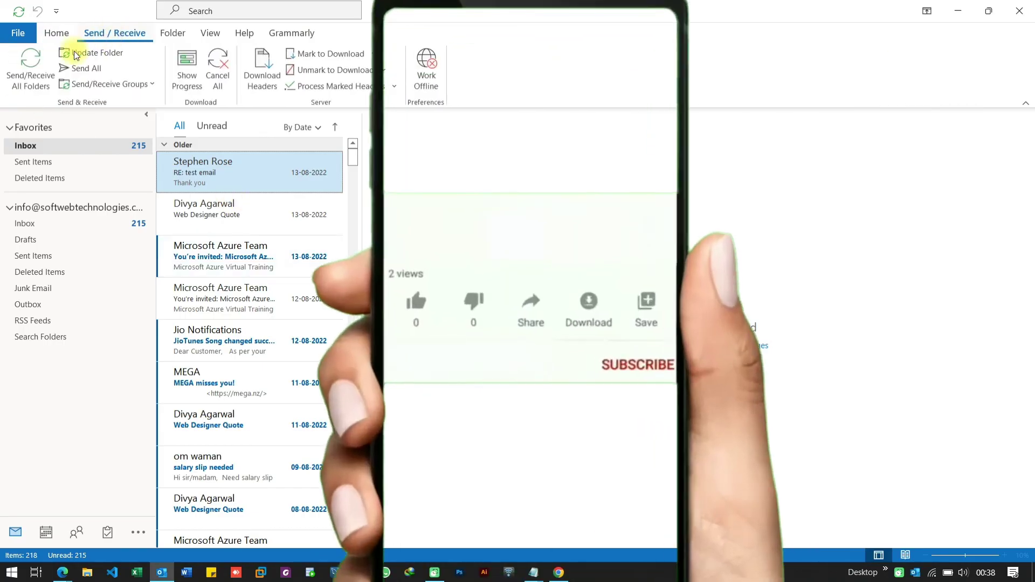
left_click(28, 70)
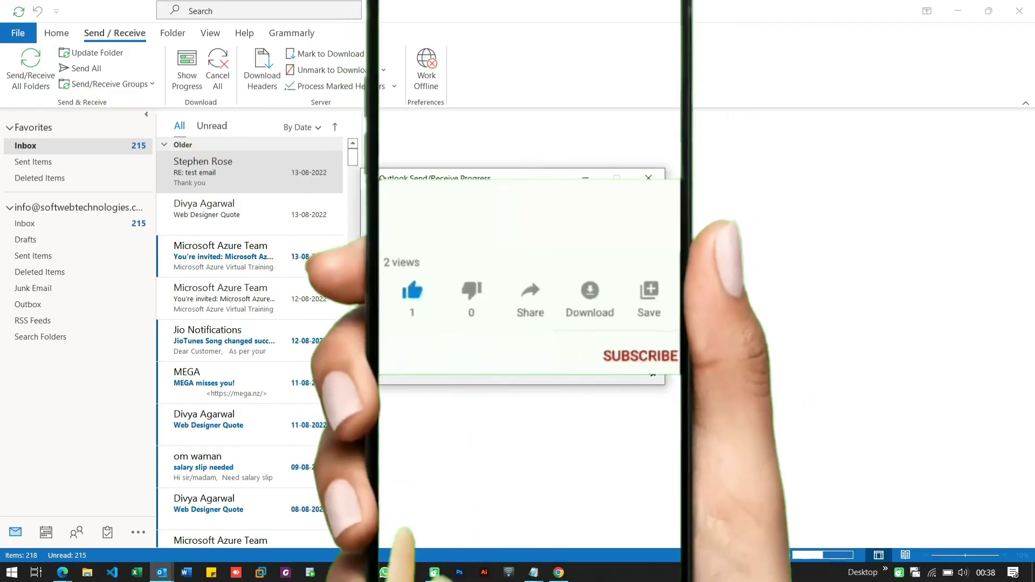